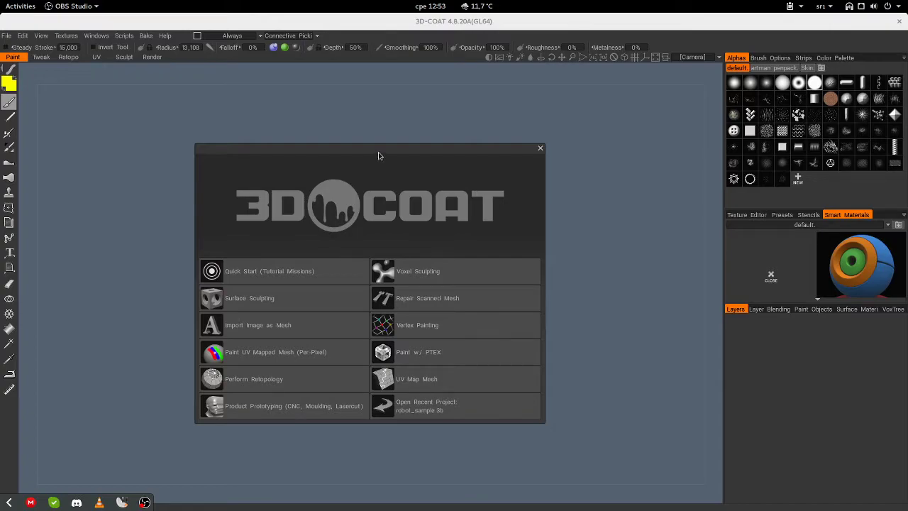
Focus the 3D-Coat window to show its start-up workflow options
left_click(380, 152)
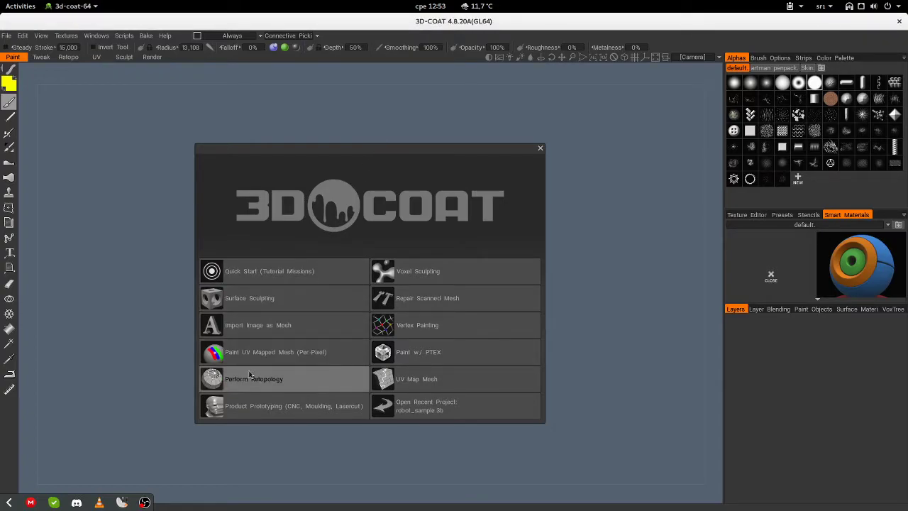
Choose Paint UV Mapped Mesh (Per-Pixel) and load the robot sample model
left_click(338, 357)
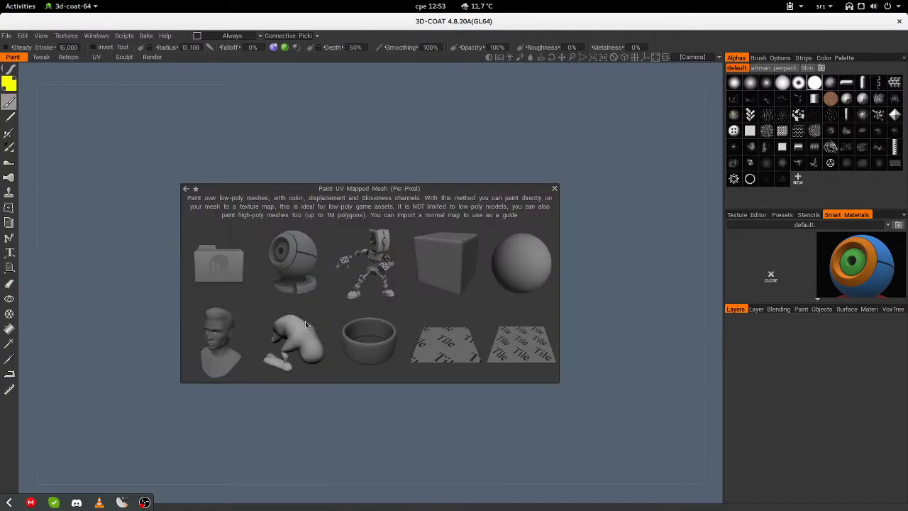
mouse_move(381, 250)
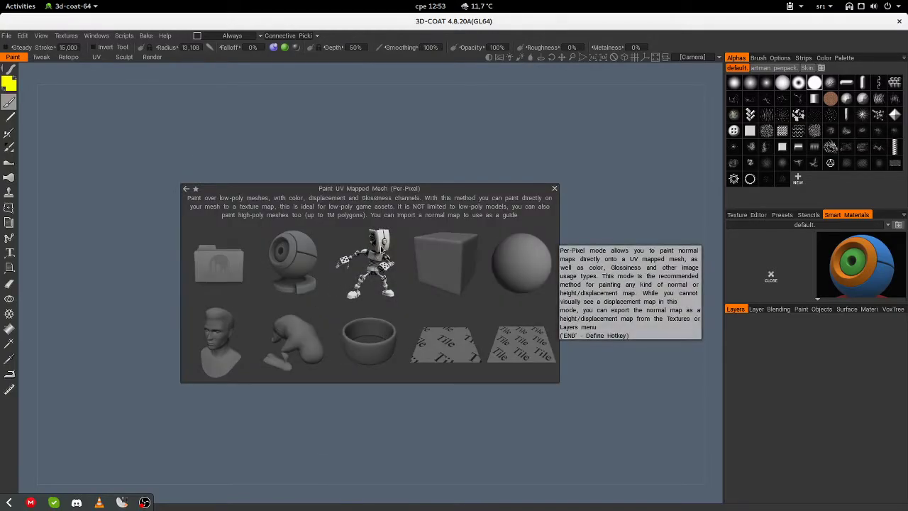
left_click(382, 250)
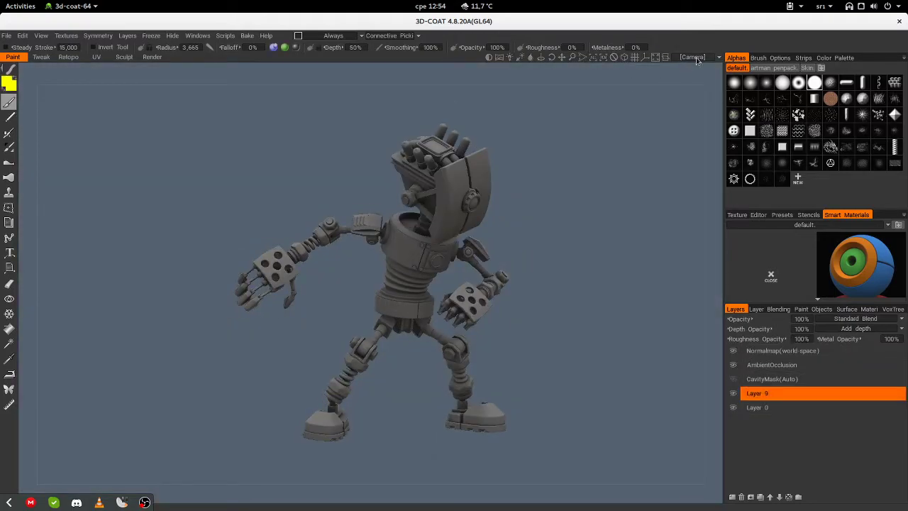
Switch the camera to the Right view and pan so the whole robot is framed
left_click(697, 59)
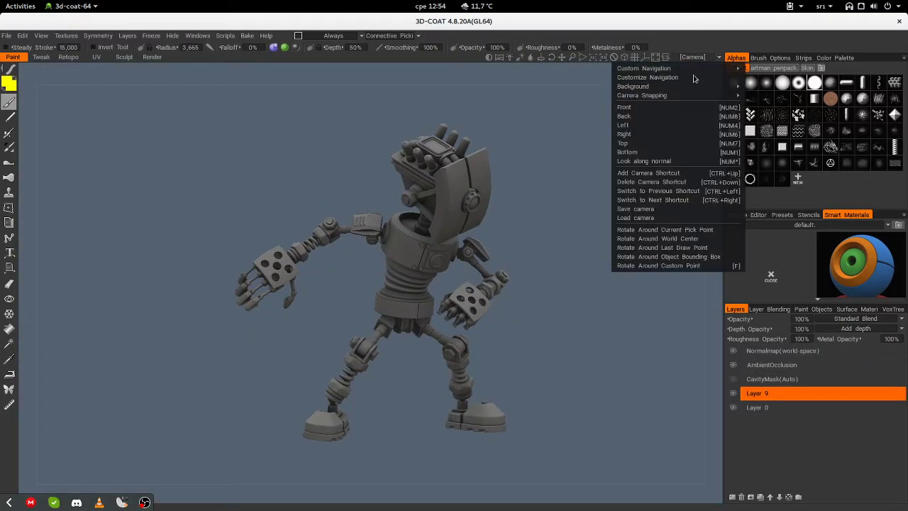
left_click(656, 136)
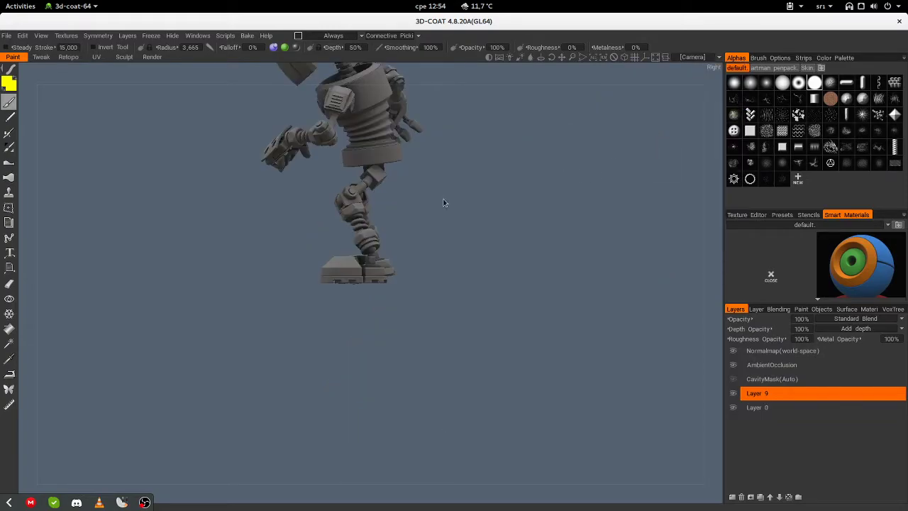
middle_click_drag(444, 201, 456, 348)
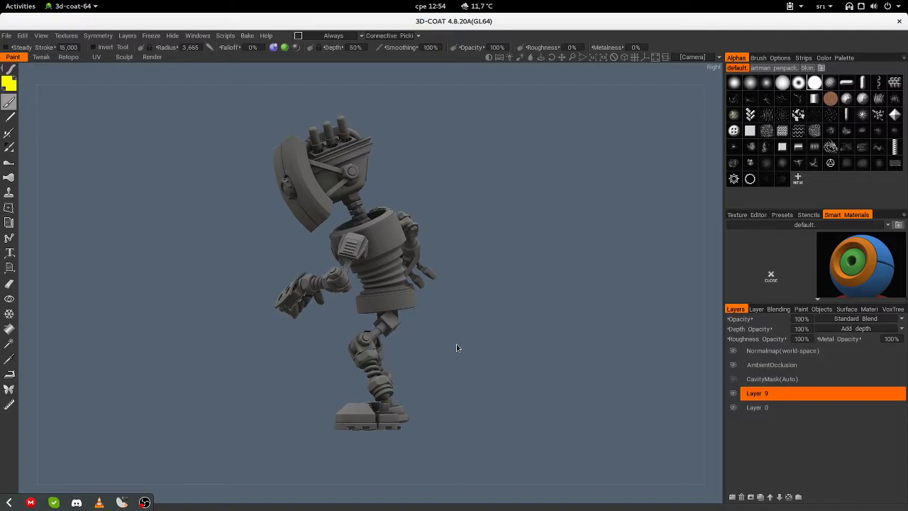
left_click(24, 37)
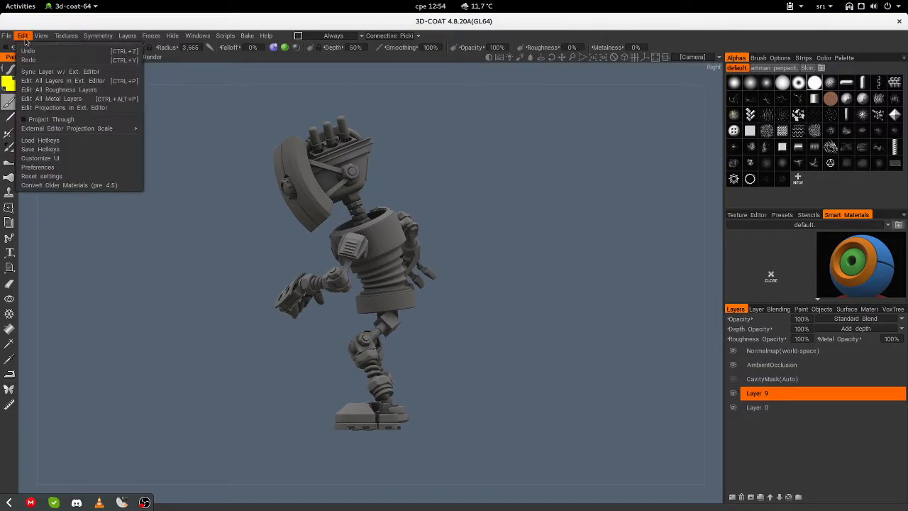
Send the current projection to GIMP with Edit Projections in Ext. Editor
left_click(69, 108)
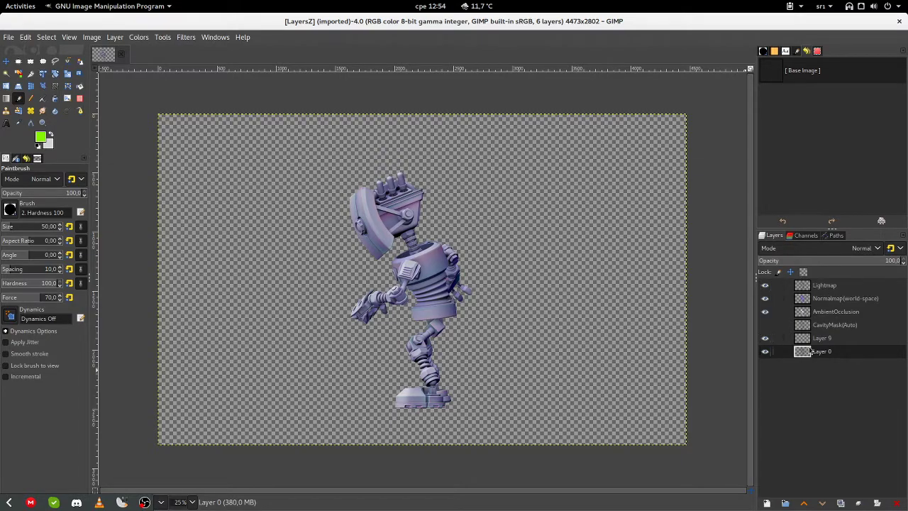
Add a new GIMP layer named test and move it up just below Lightmap
left_click(765, 502)
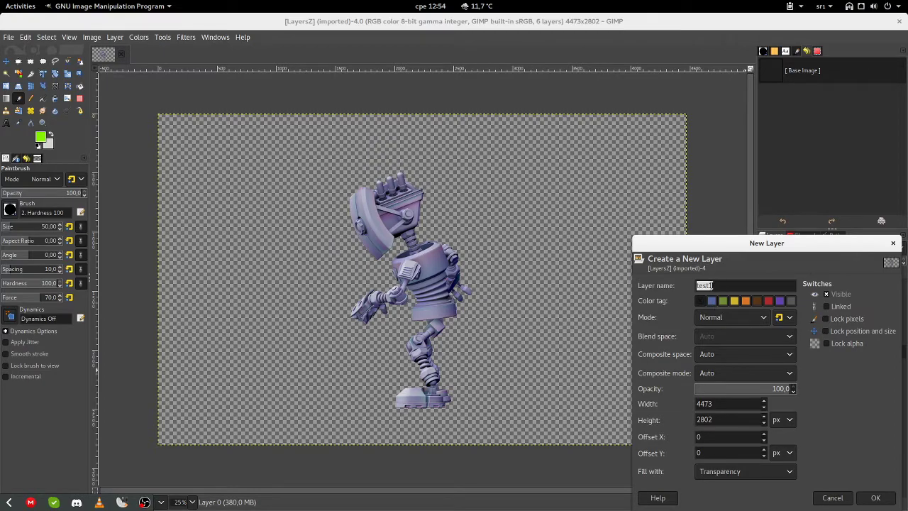
left_click(725, 285)
left_click(875, 498)
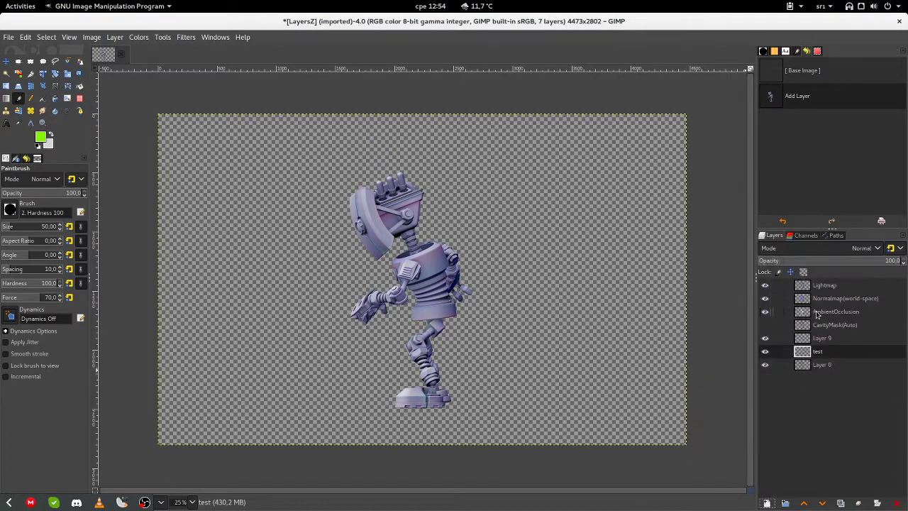
left_click_drag(822, 351, 826, 298)
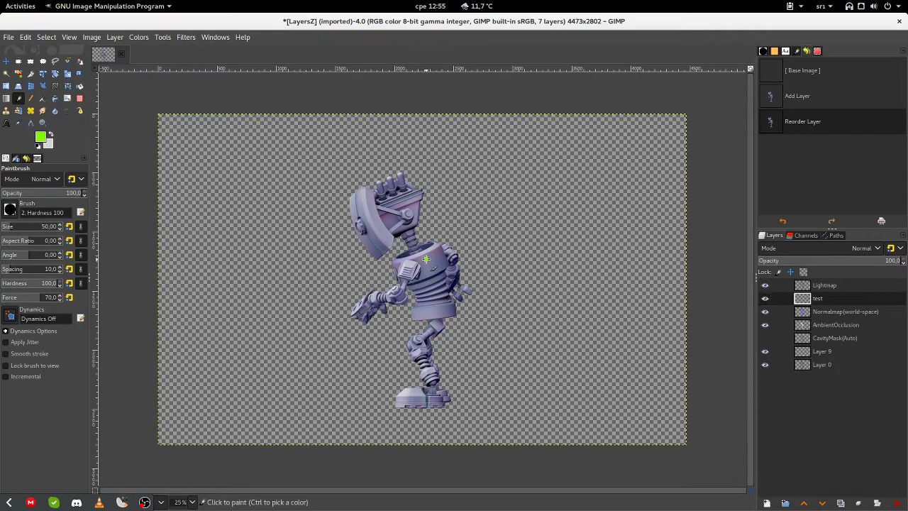
Paint a green stripe down the robot's chest and overwrite LayersZ.psd
left_click_drag(426, 259, 429, 310)
left_click(8, 36)
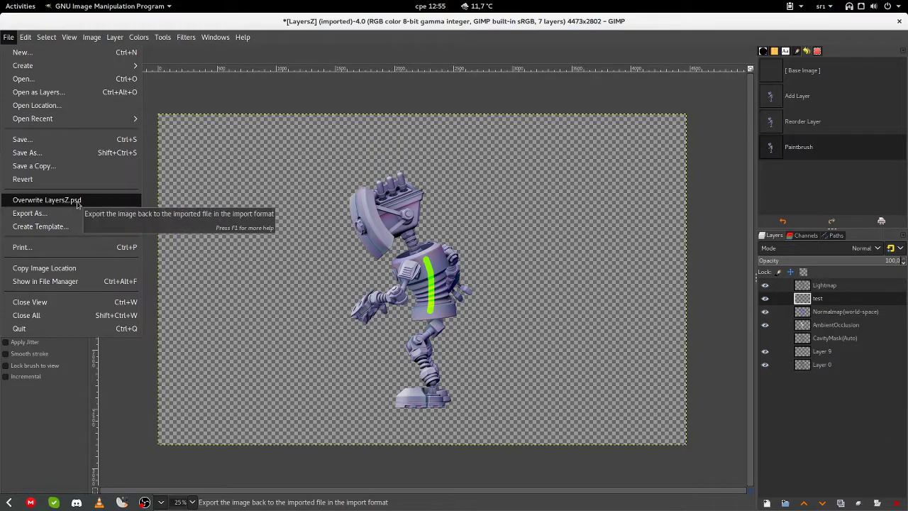
left_click(78, 203)
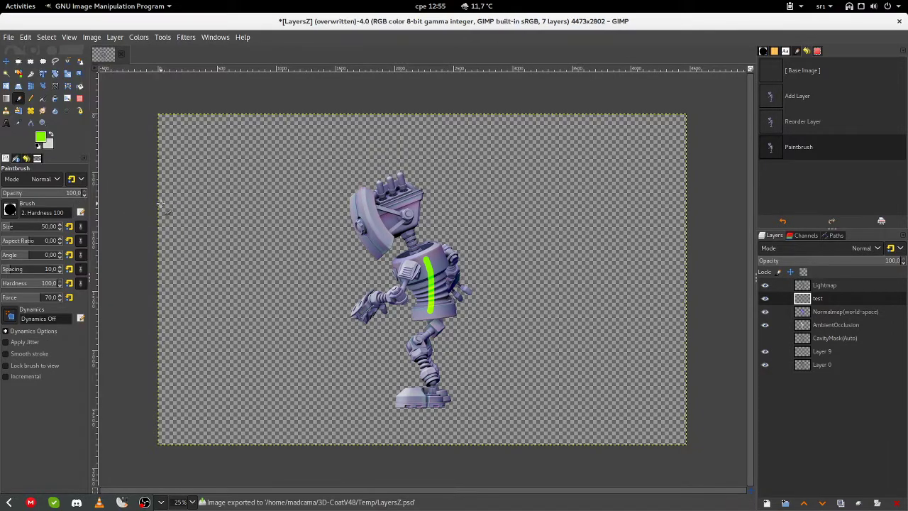
Return to 3D-Coat to reload the texture and orbit to view the green chest stripe
mouse_move(0, 0)
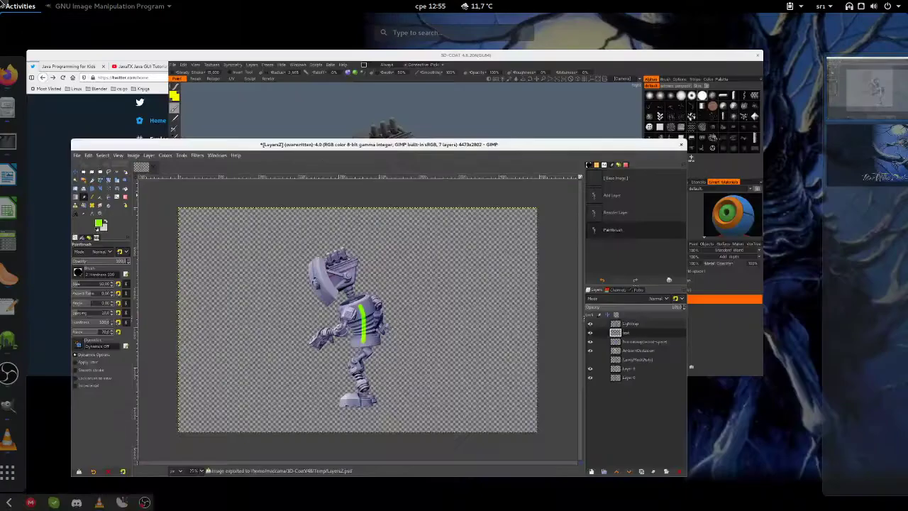
left_click(475, 198)
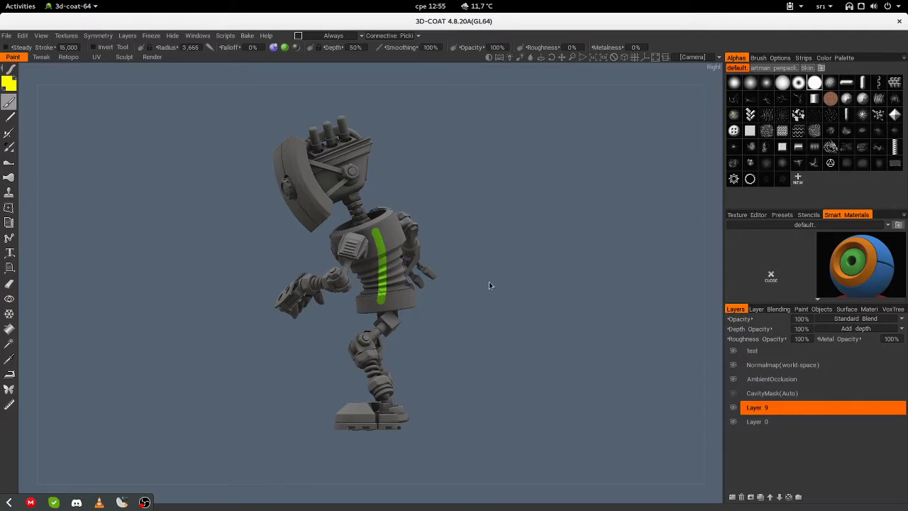
left_click_drag(500, 284, 476, 288)
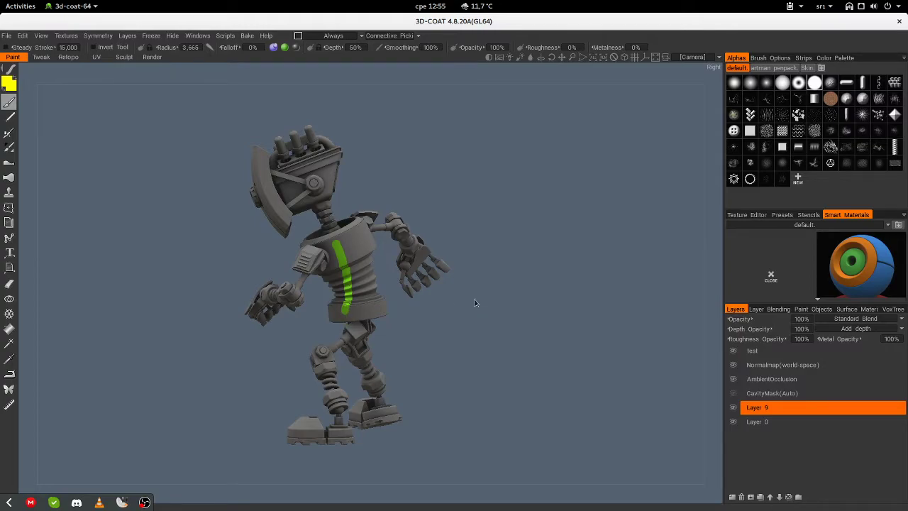
mouse_move(476, 304)
left_mouse_down()
mouse_move(289, 296)
mouse_move(359, 307)
mouse_move(472, 294)
left_mouse_up()
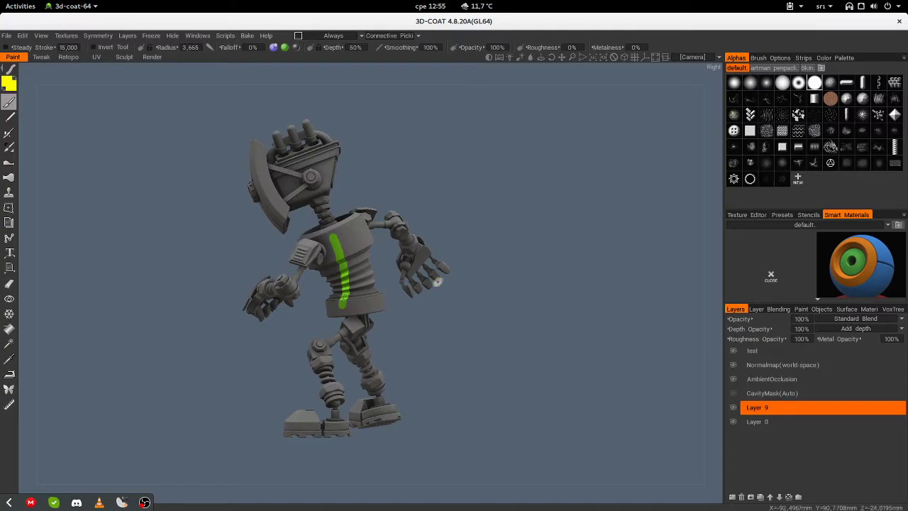
Export All Layers Color as 123.psd on the Desktop, replacing the existing file
left_click(22, 35)
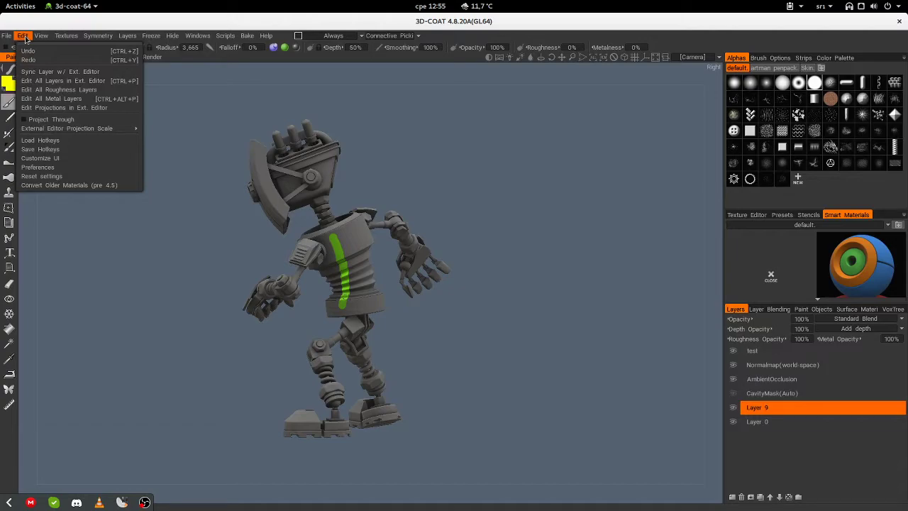
left_click(73, 36)
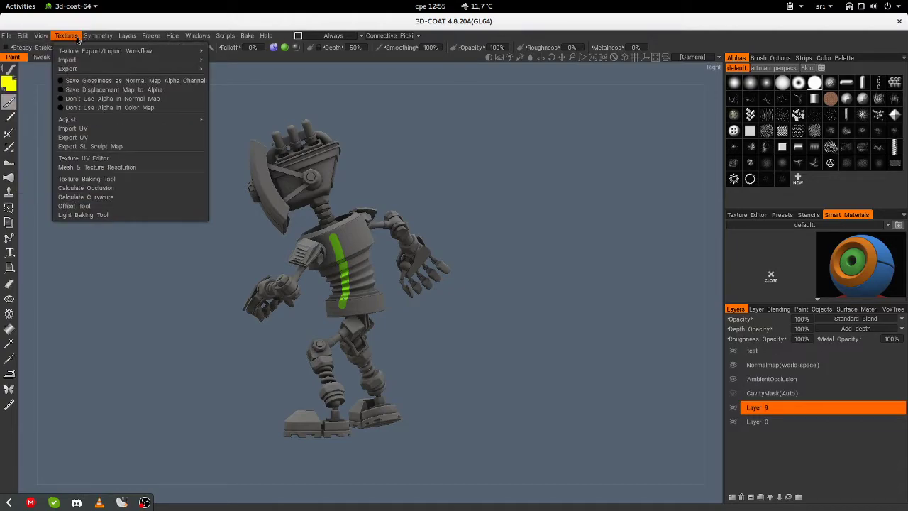
mouse_move(82, 69)
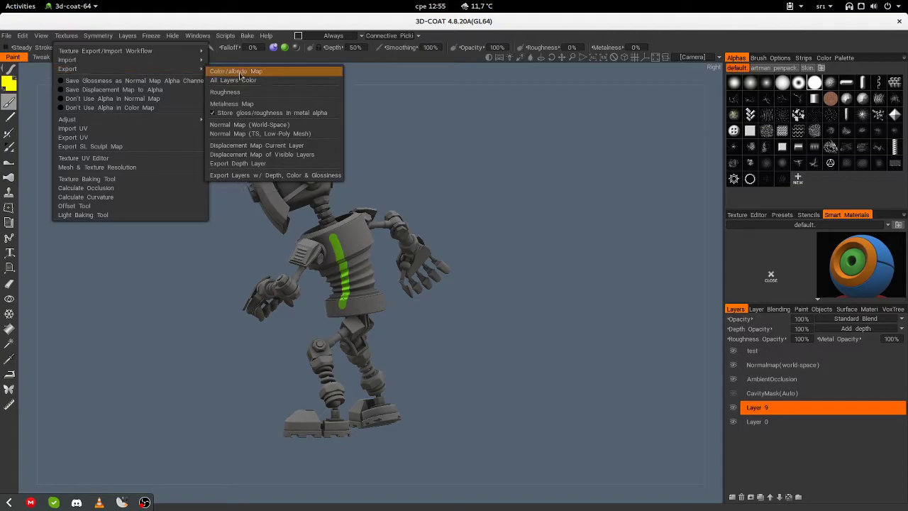
left_click(278, 81)
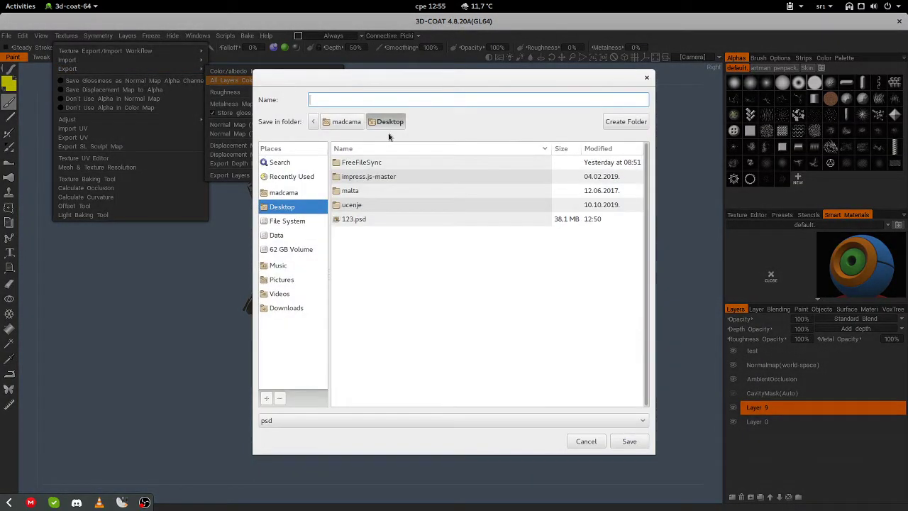
left_click(352, 220)
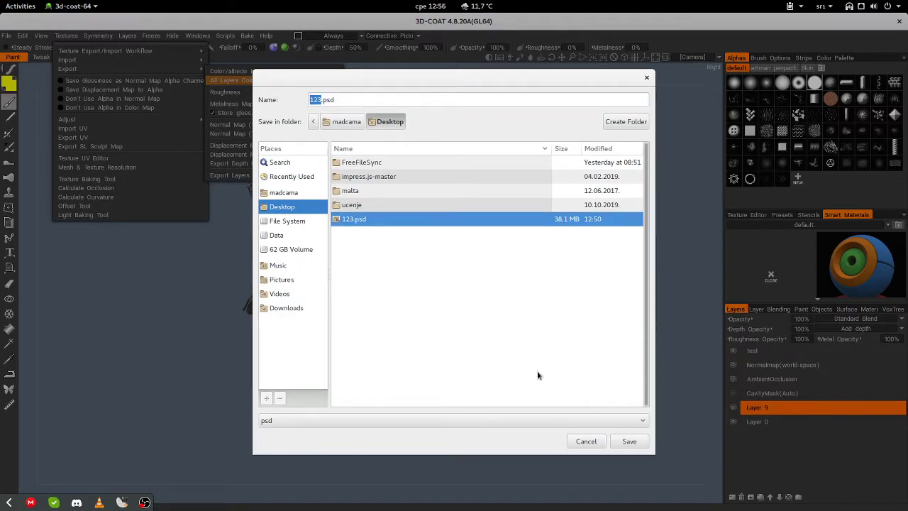
left_click(629, 442)
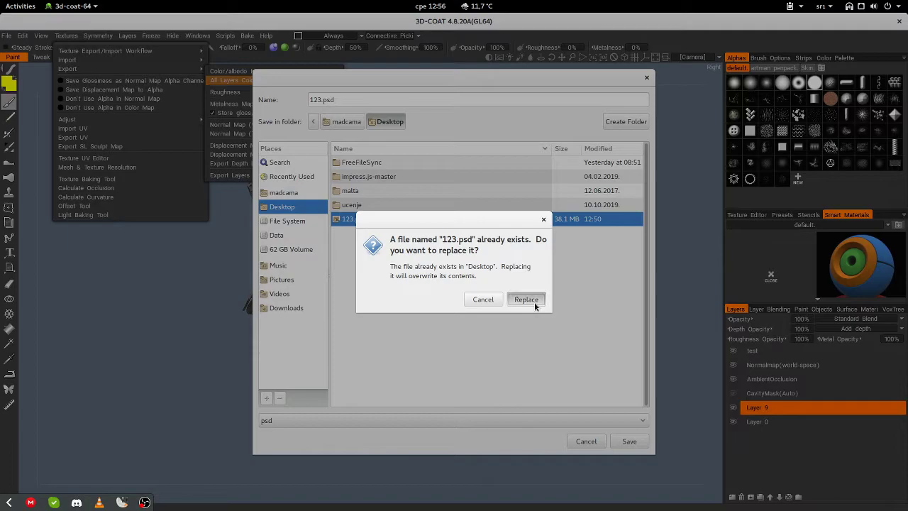
left_click(528, 300)
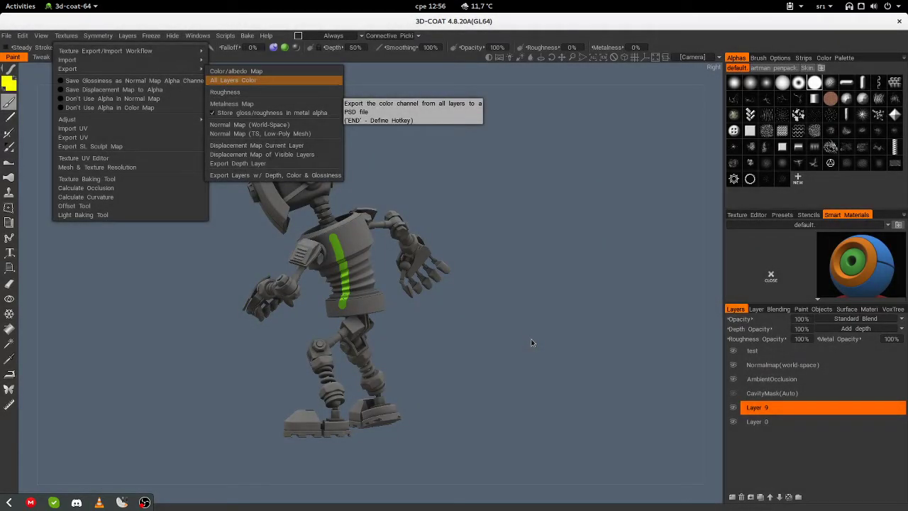
left_click(235, 256)
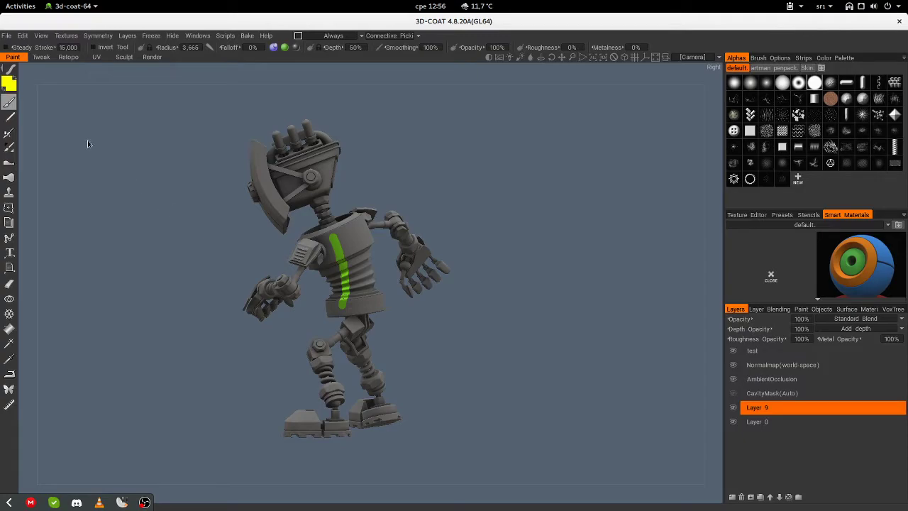
Open 123.psd from the Files Desktop folder with GNU Image Manipulation Program
key("alt+Tab")
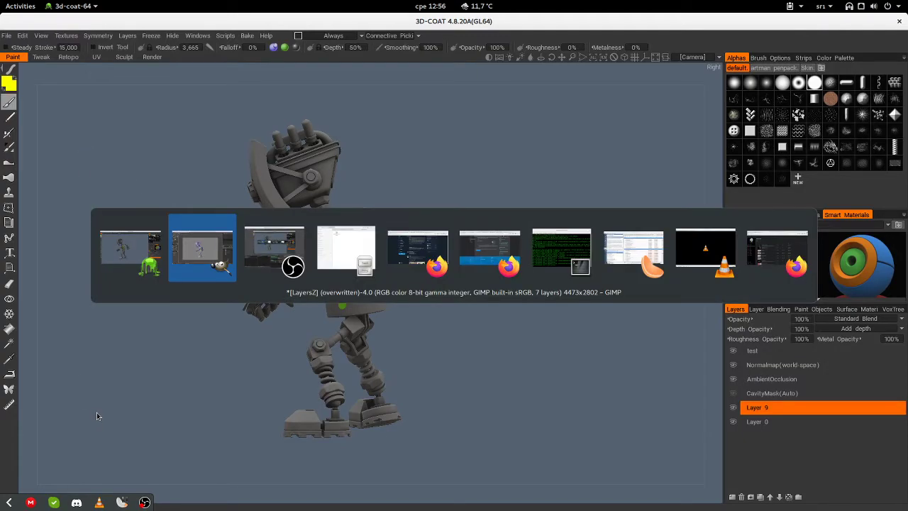
key("alt+Tab")
key("alt+Tab")
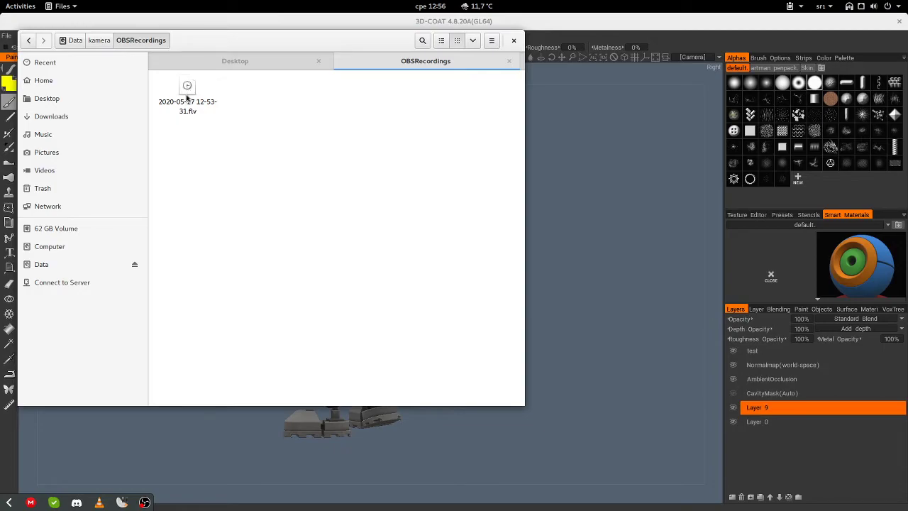
left_click(225, 67)
right_click(189, 112)
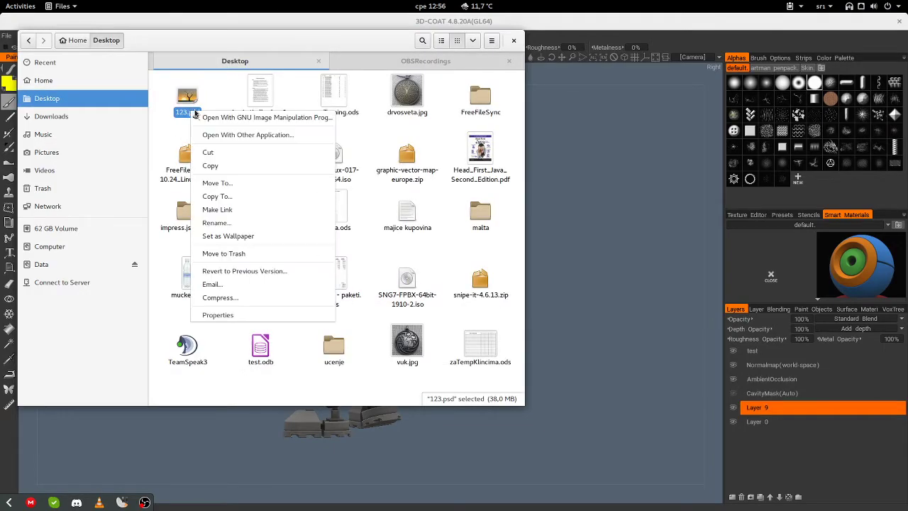
left_click(234, 62)
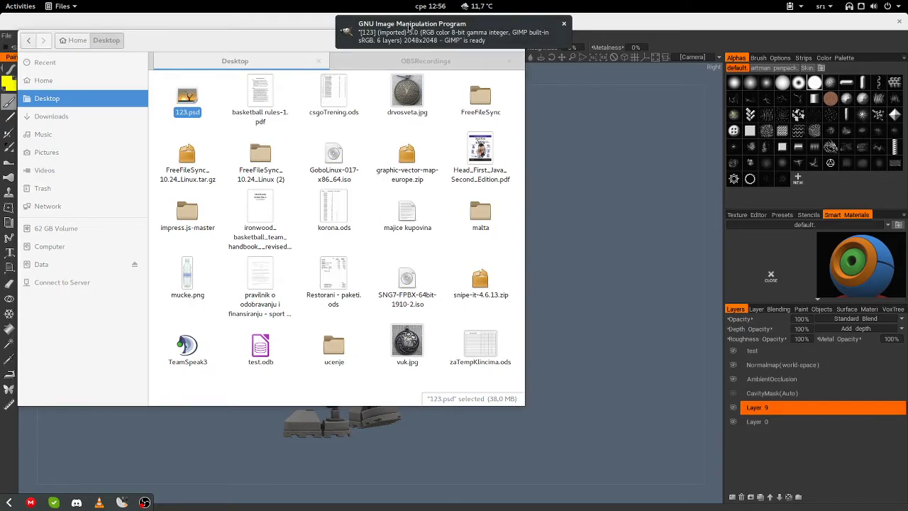
left_click(410, 28)
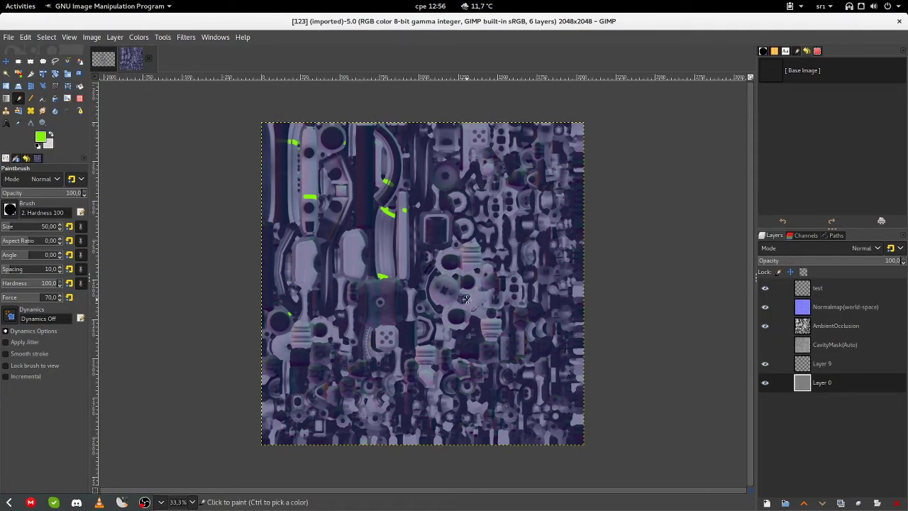